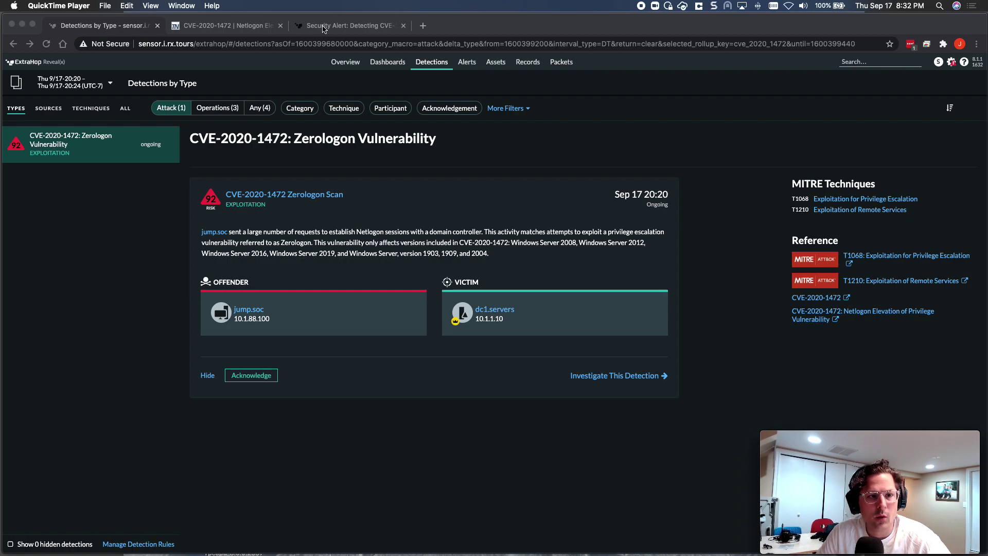
# - Read the Zerologon CVE-2020-1472 blog article down to its Microsoft reference
pyautogui.click(344, 25)
pyautogui.scroll(10, 373, 232)
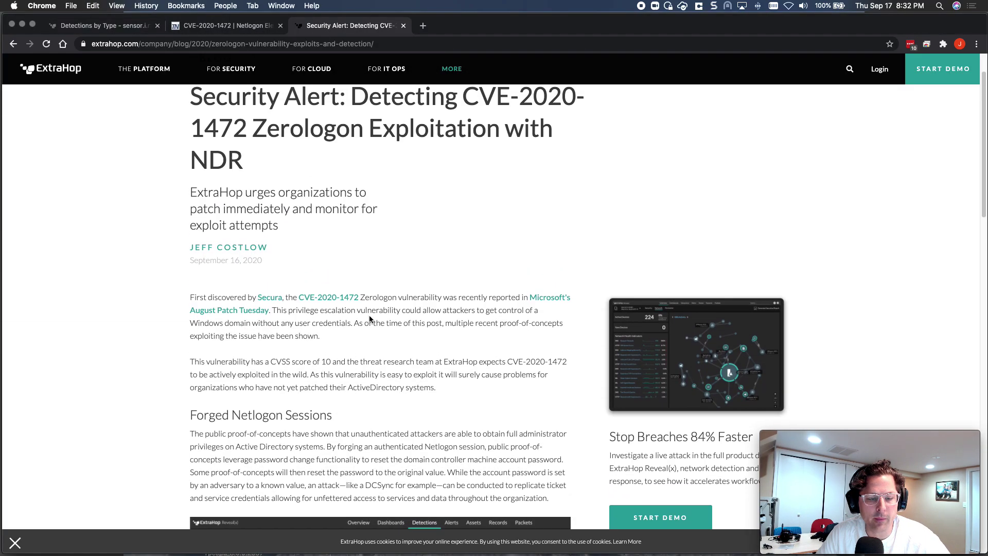
pyautogui.scroll(-3, 374, 332)
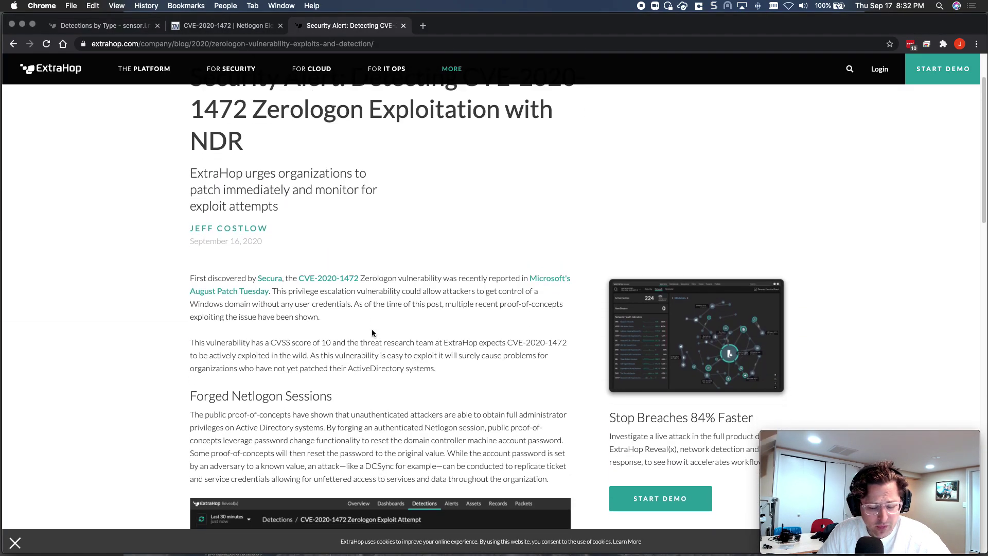
pyautogui.scroll(-3, 373, 332)
pyautogui.scroll(-1, 373, 332)
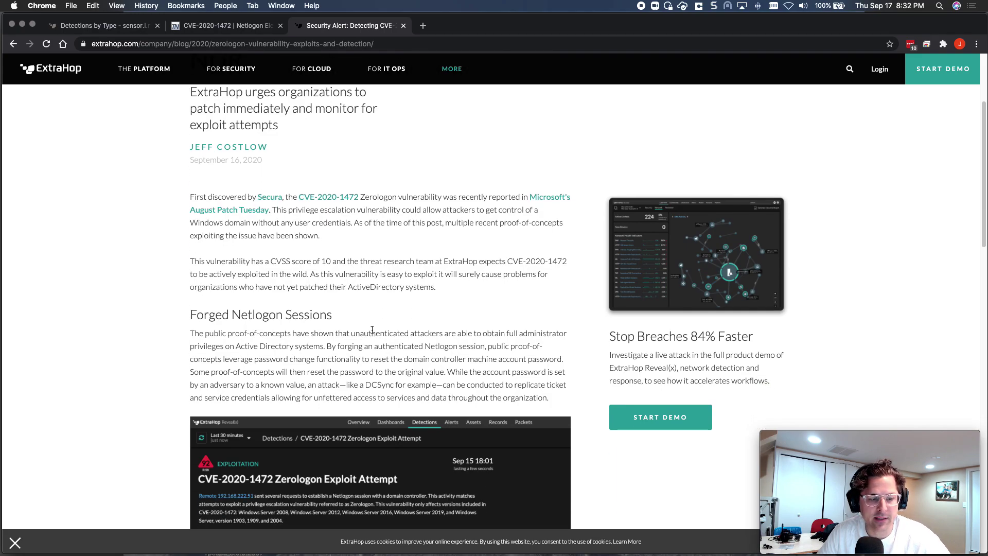
pyautogui.scroll(-3, 373, 332)
pyautogui.scroll(-2, 373, 332)
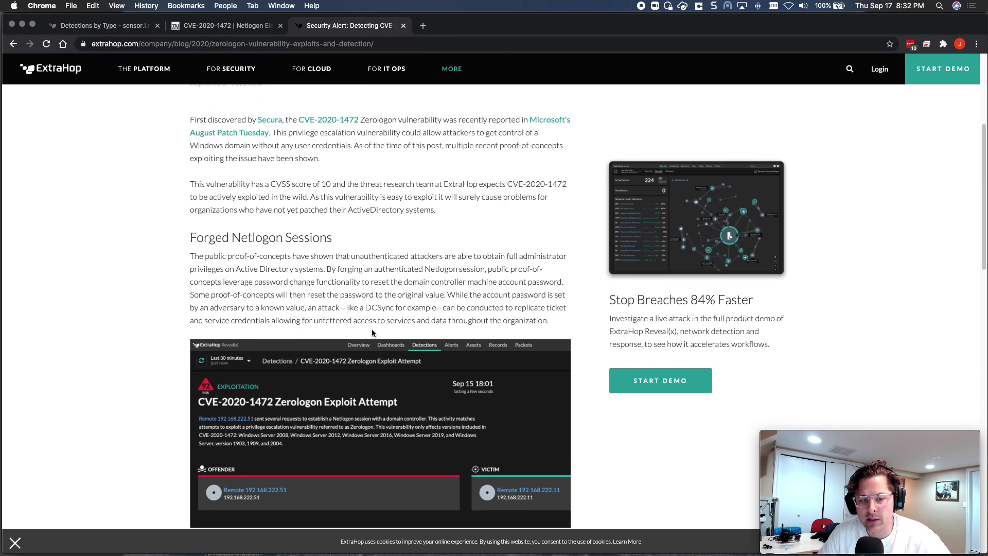
pyautogui.scroll(-2, 373, 332)
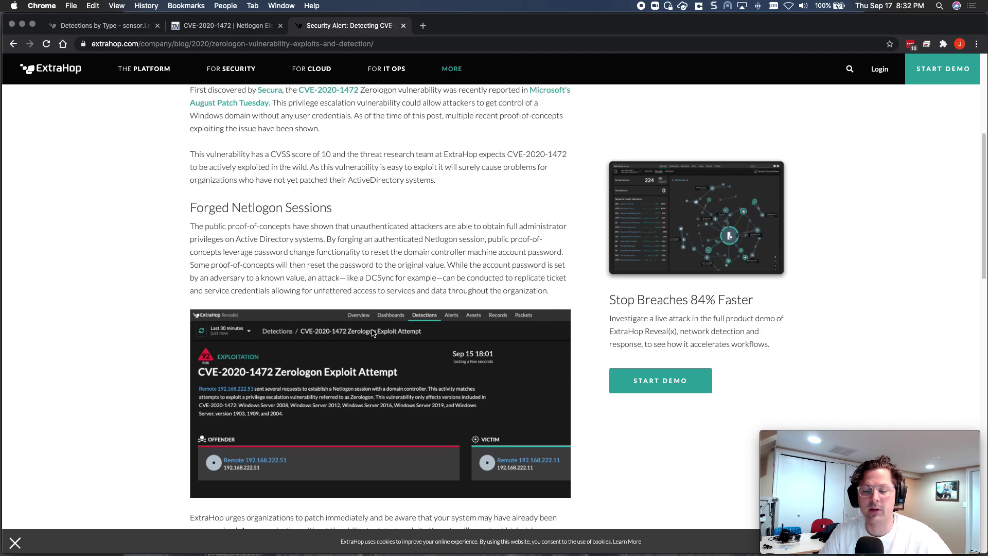
pyautogui.scroll(-2, 374, 332)
pyautogui.scroll(-2, 373, 332)
pyautogui.scroll(-3, 373, 332)
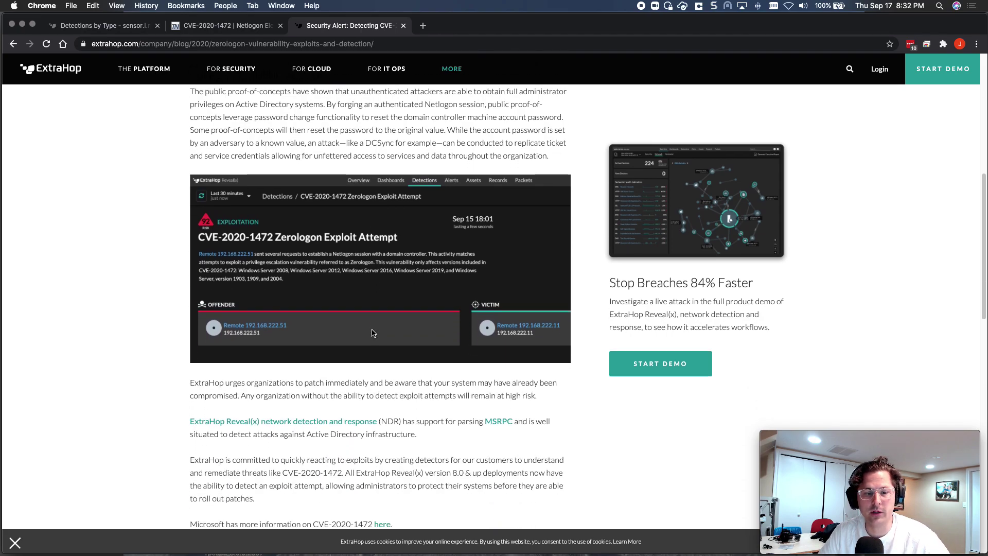
pyautogui.scroll(-1, 373, 332)
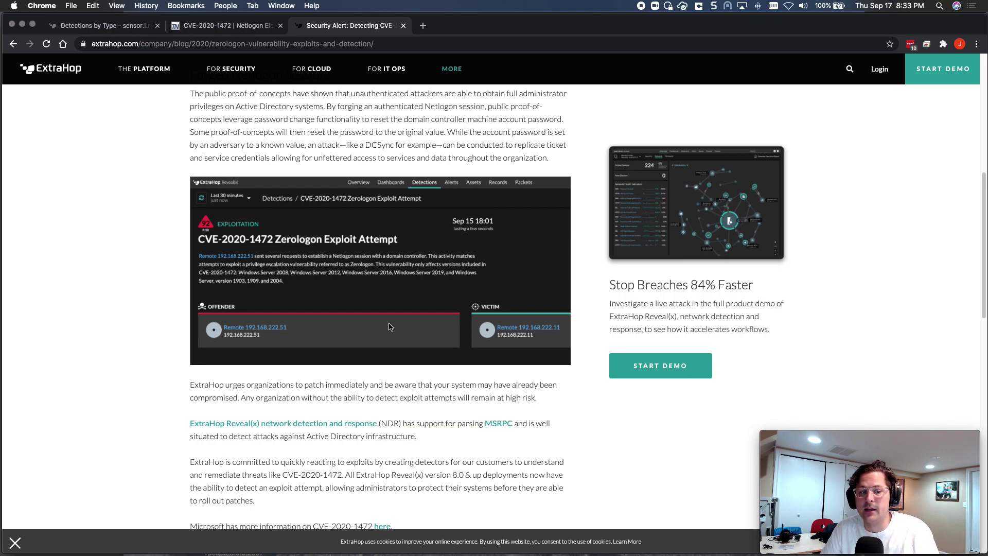
pyautogui.scroll(-3, 393, 317)
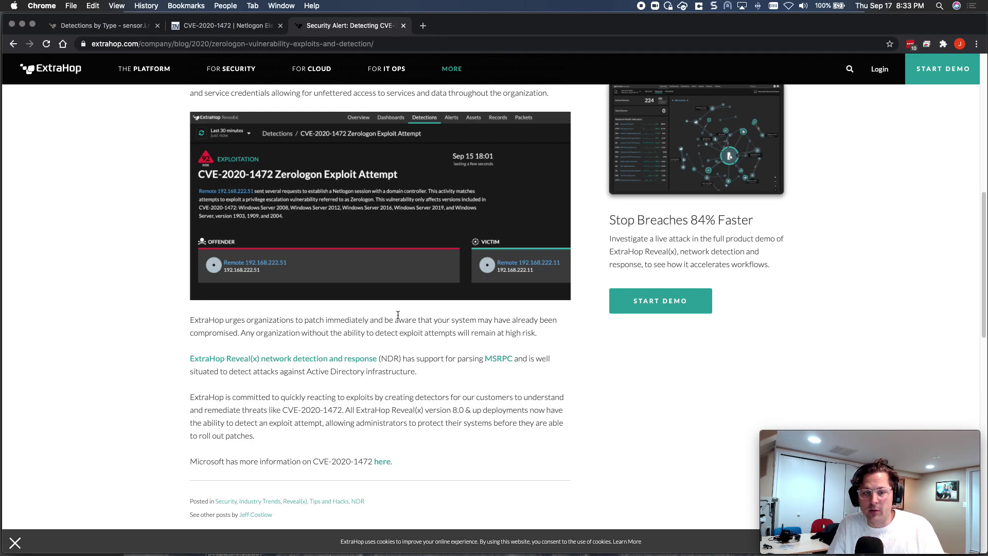
# - Return to the Reveal(x) Detections by Type tab showing the Zerologon summary
pyautogui.click(111, 26)
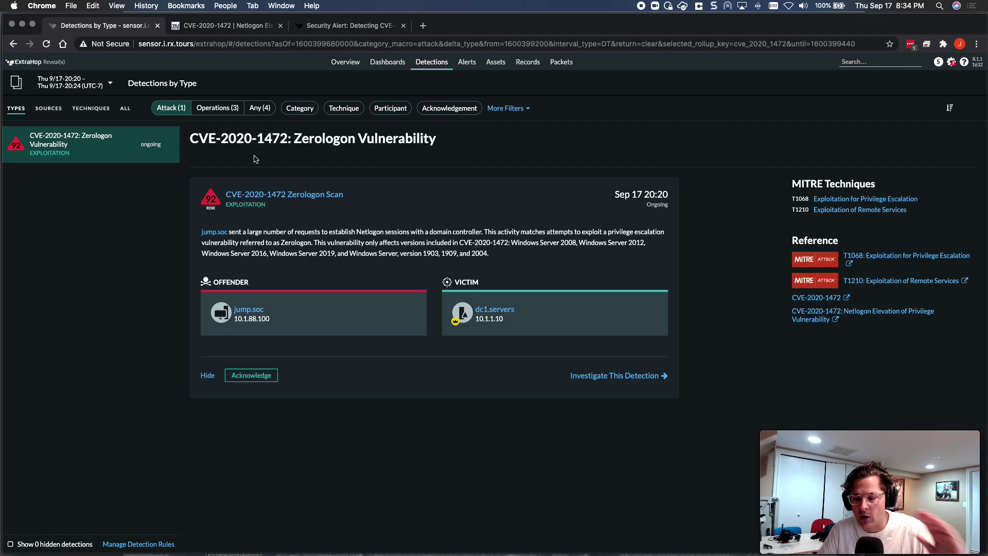
# - Open the CVE-2020-1472 Zerologon Scan detail page, then view the Microsoft MSRC advisory
pyautogui.click(285, 193)
pyautogui.moveTo(422, 252)
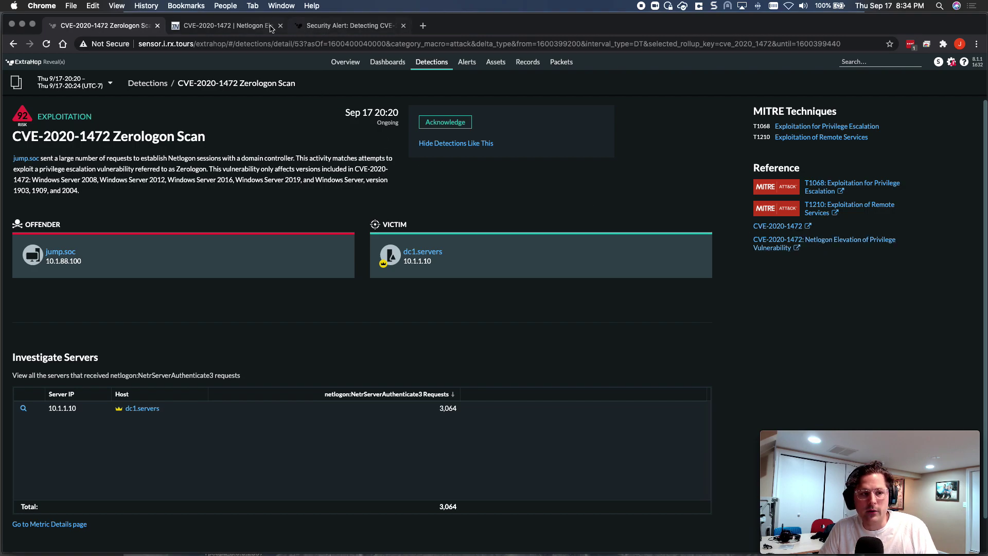
pyautogui.click(252, 27)
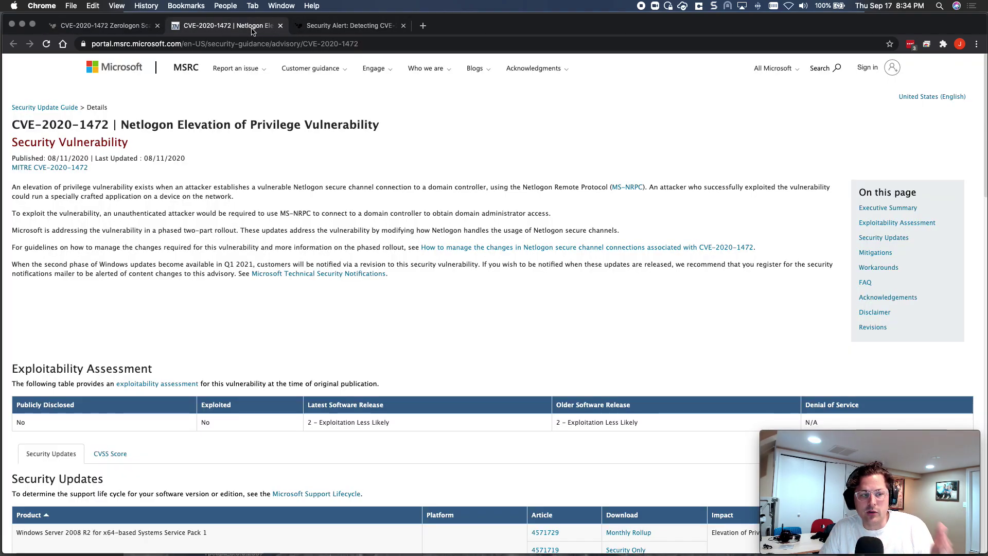
# - Bring the Reveal(x) Zerologon Scan detection page back in front
pyautogui.click(317, 28)
pyautogui.click(116, 25)
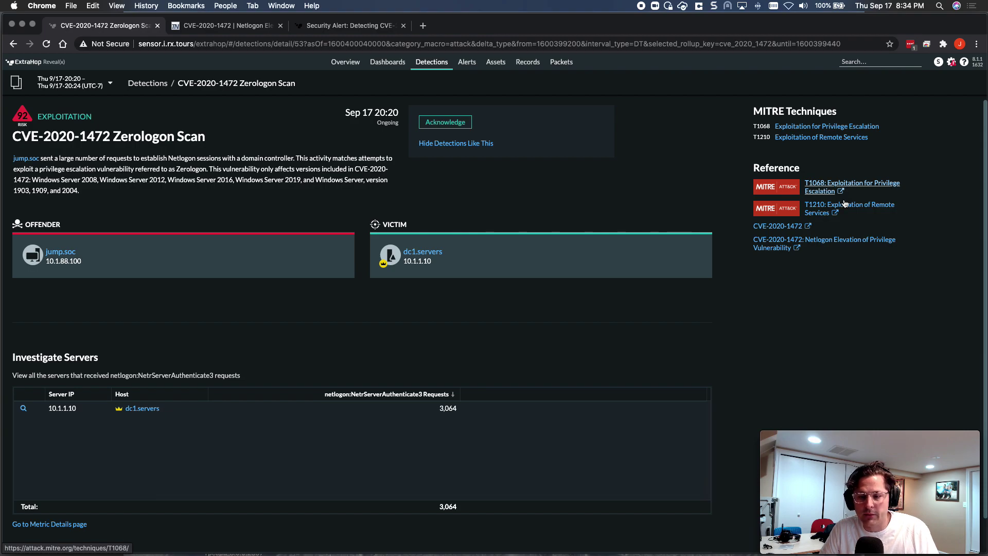
# - Open the CVE-2020-1472 reference on cve.mitre.org, then return to the detection page
pyautogui.click(777, 226)
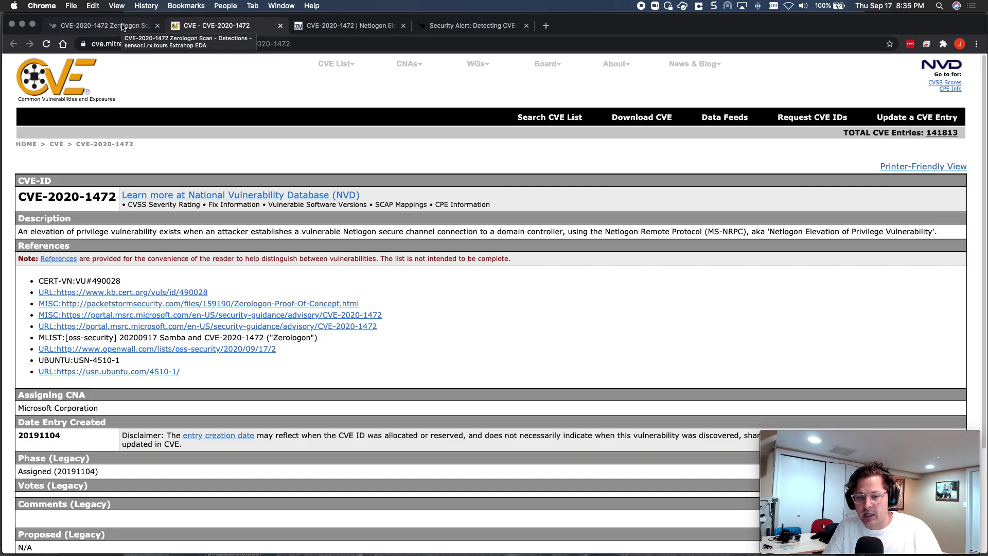
pyautogui.click(123, 25)
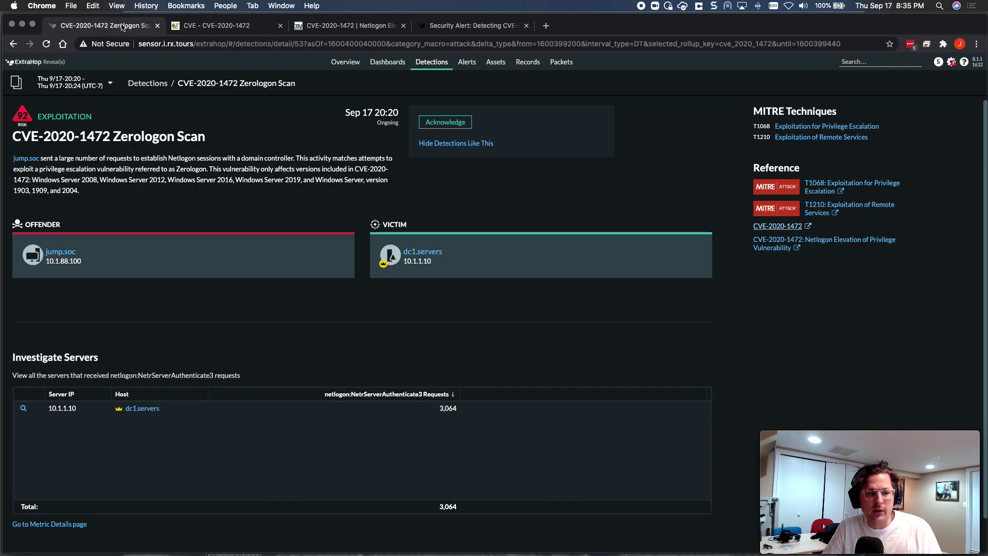